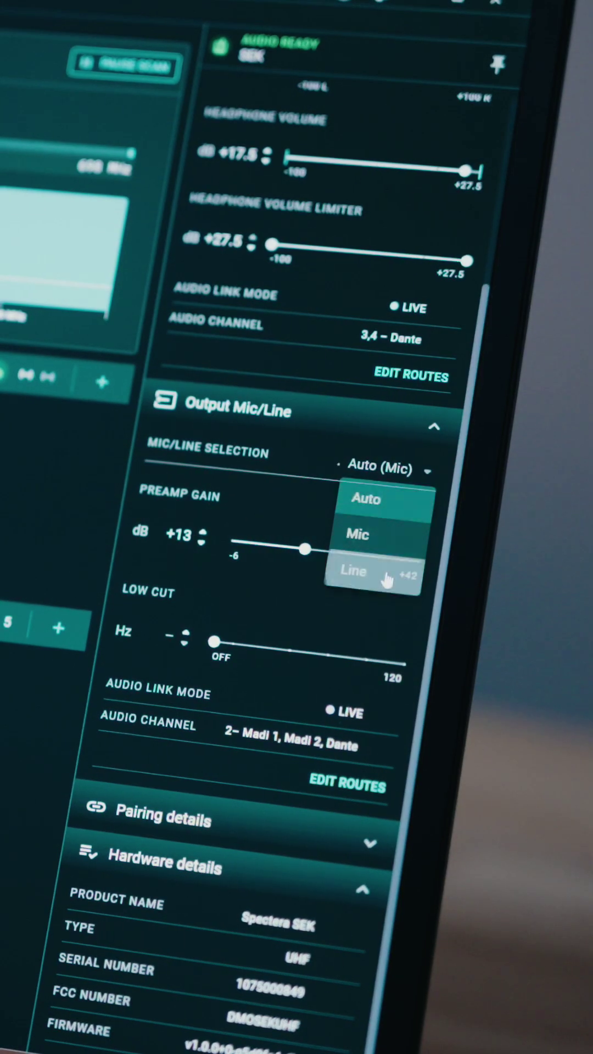
Step: Apply the chosen audio link mode to the Spectera device
click(384, 576)
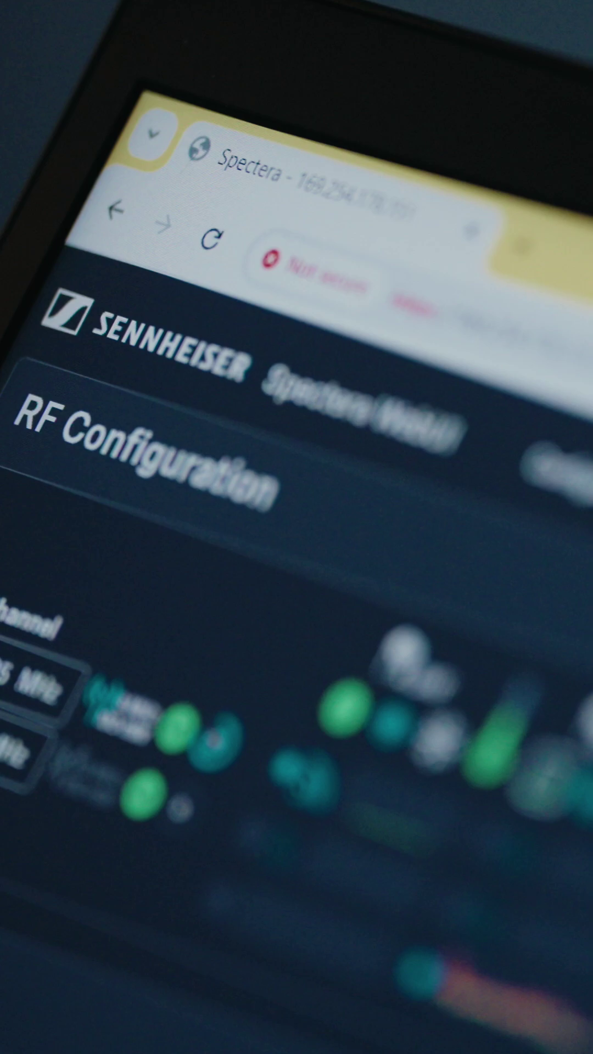